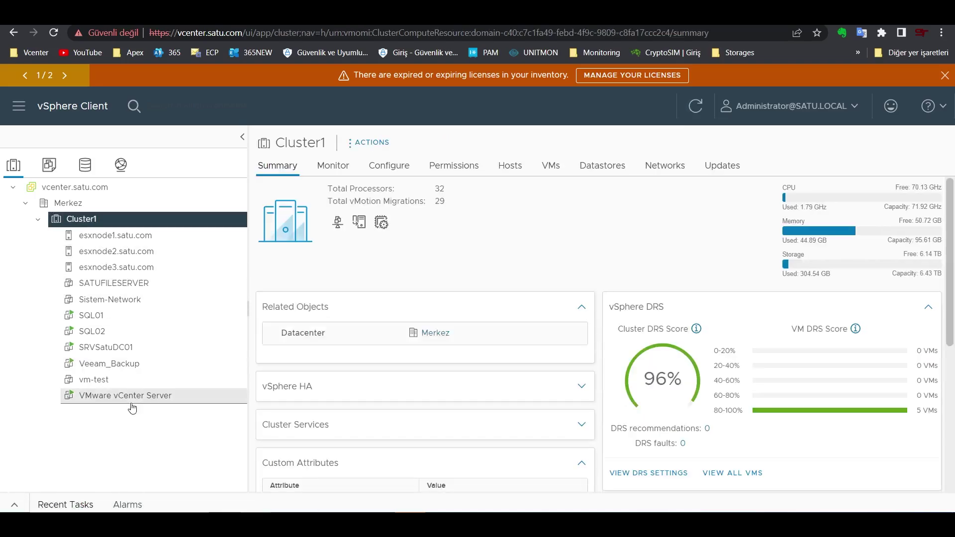
# - Review the summaries of the SRVSatuDC01, SQL01, SQL02 and Veeam_Backup virtual machines in the vSphere inventory
pyautogui.click(128, 349)
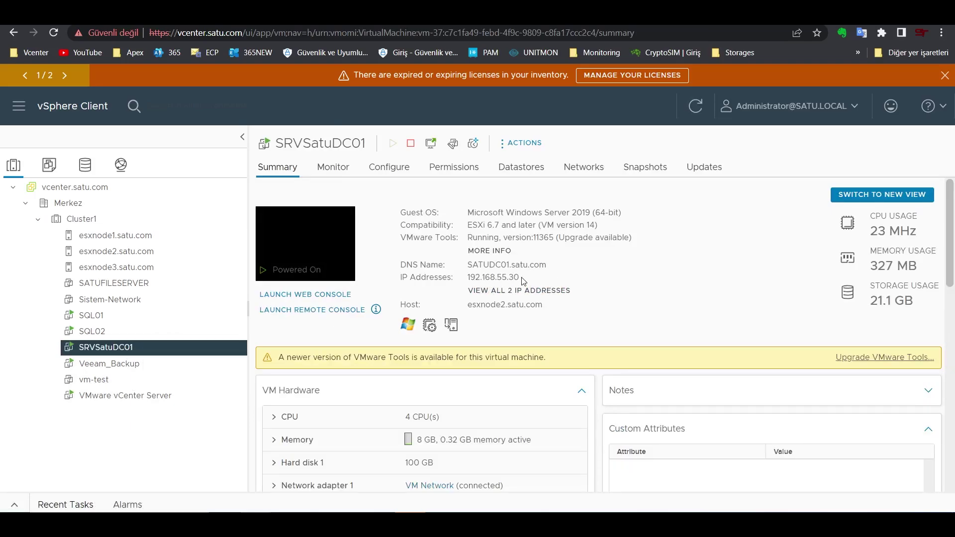
pyautogui.click(92, 315)
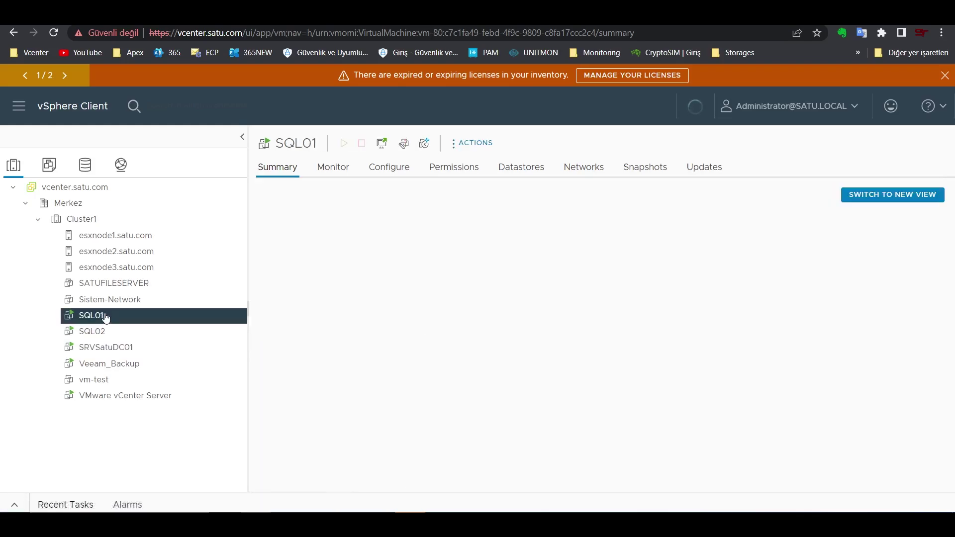
pyautogui.click(105, 331)
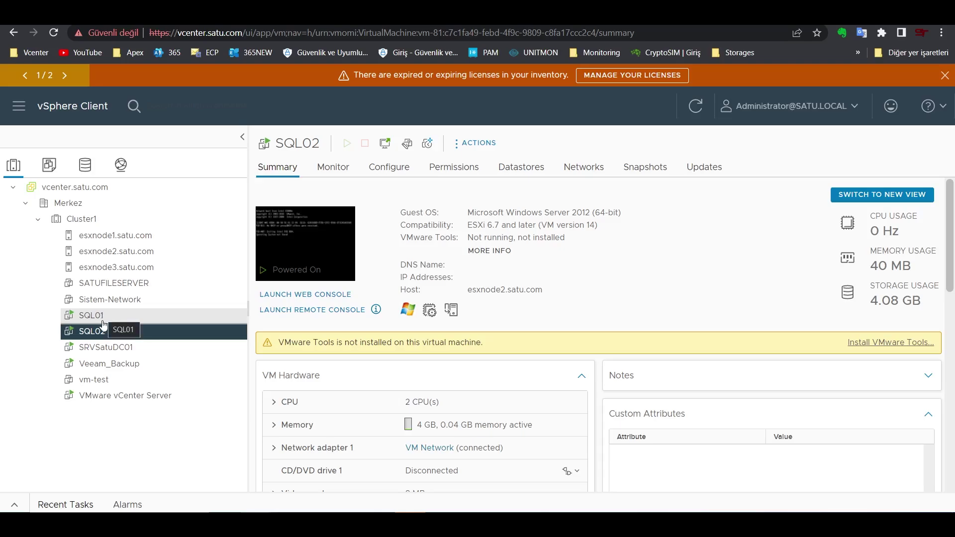
pyautogui.click(129, 364)
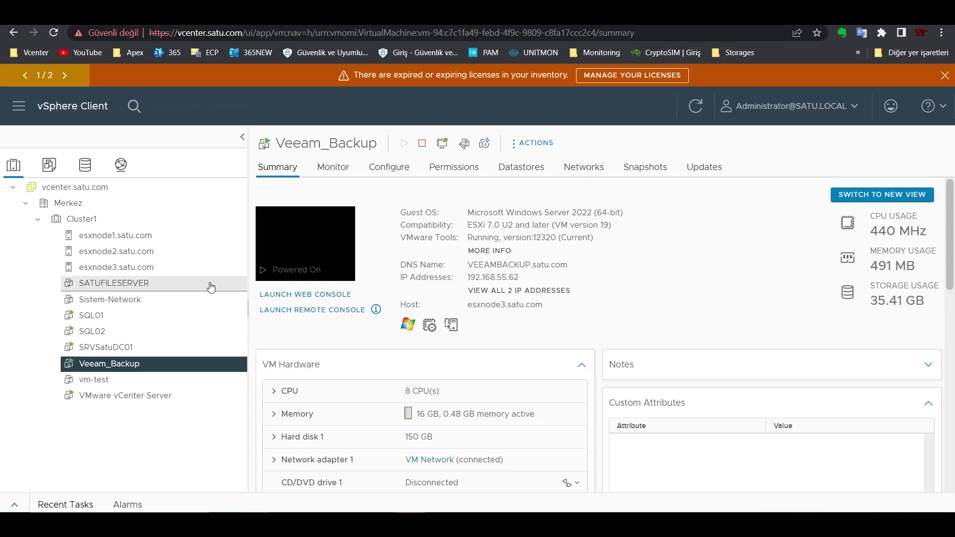
pyautogui.click(114, 348)
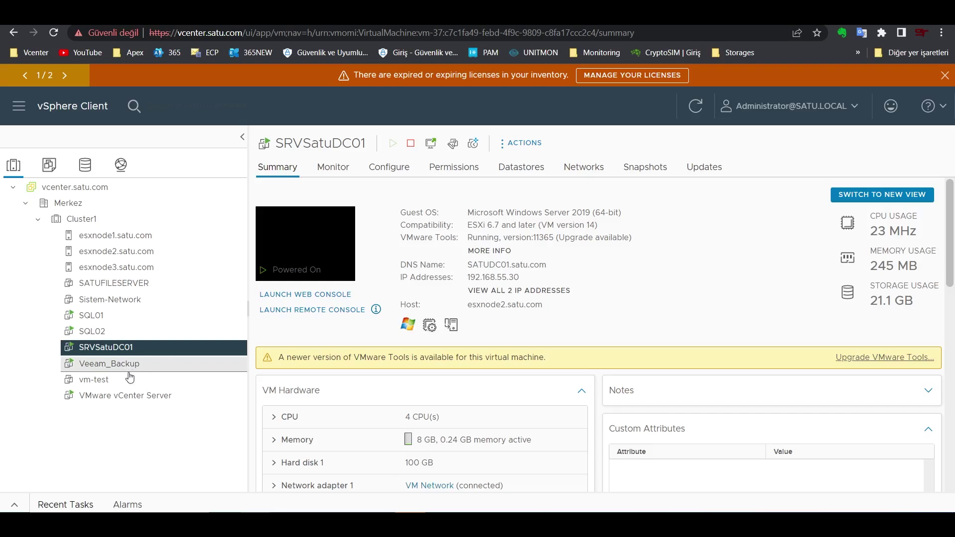
pyautogui.click(128, 368)
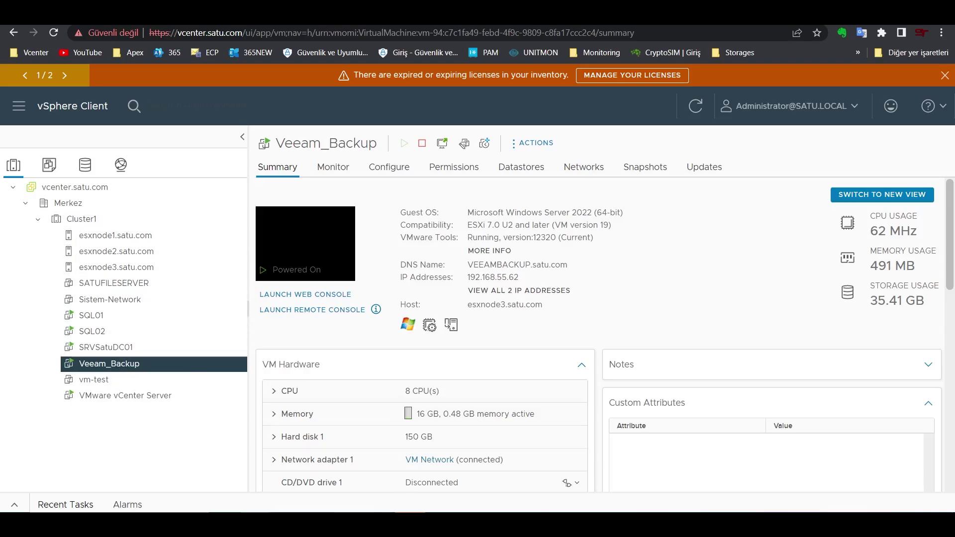
# - Switch to the Veeam backup server's desktop, check its CPU performance in Task Manager and close Task Manager
pyautogui.click(351, 475)
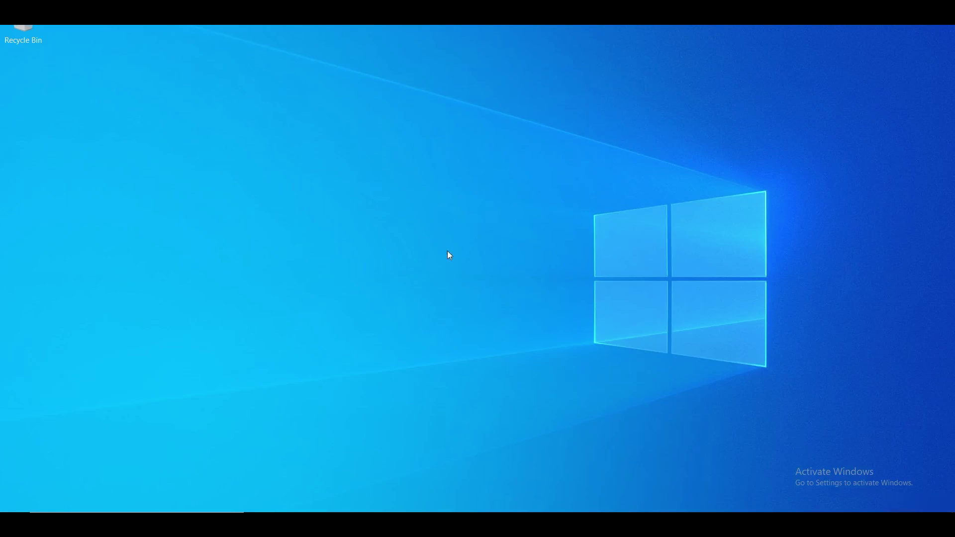
pyautogui.press('super+d')
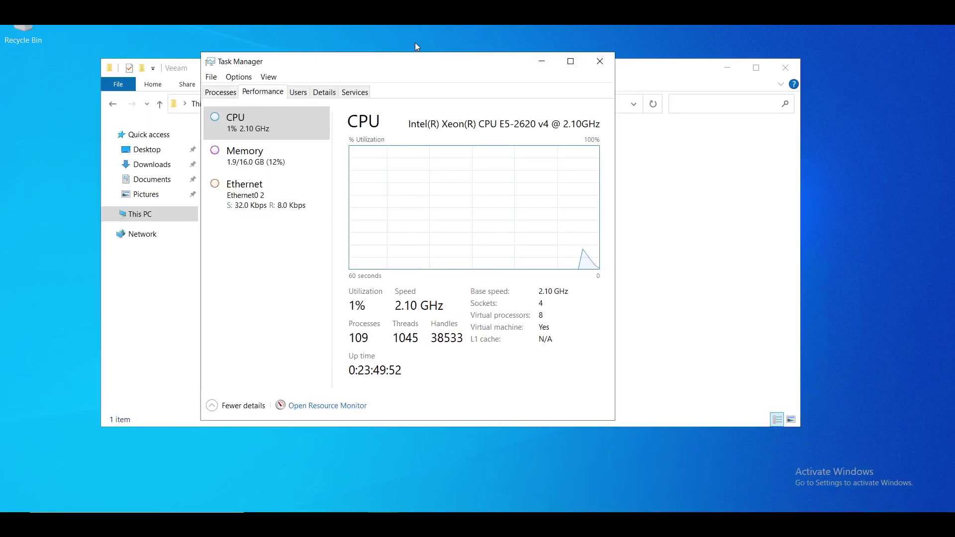
pyautogui.moveTo(416, 59); pyautogui.dragTo(464, 81)
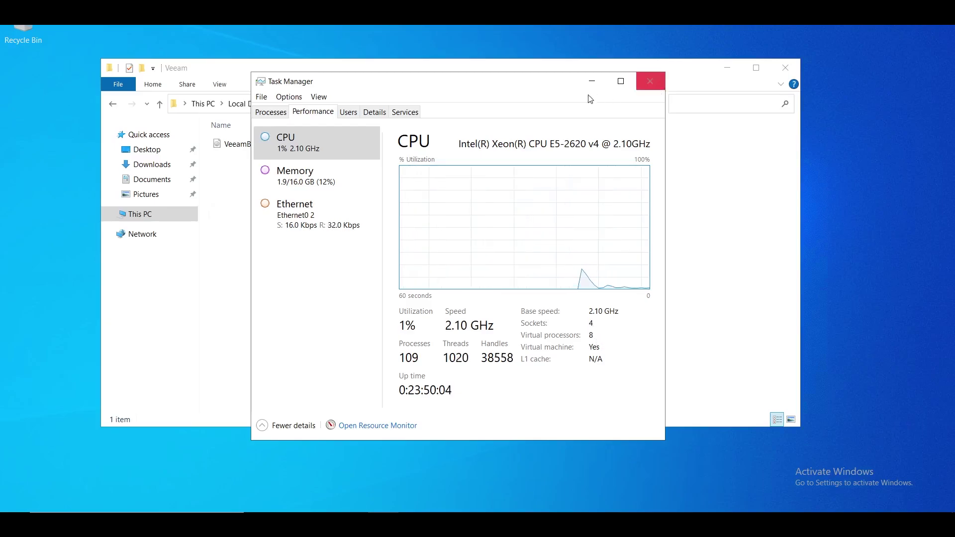
pyautogui.click(650, 81)
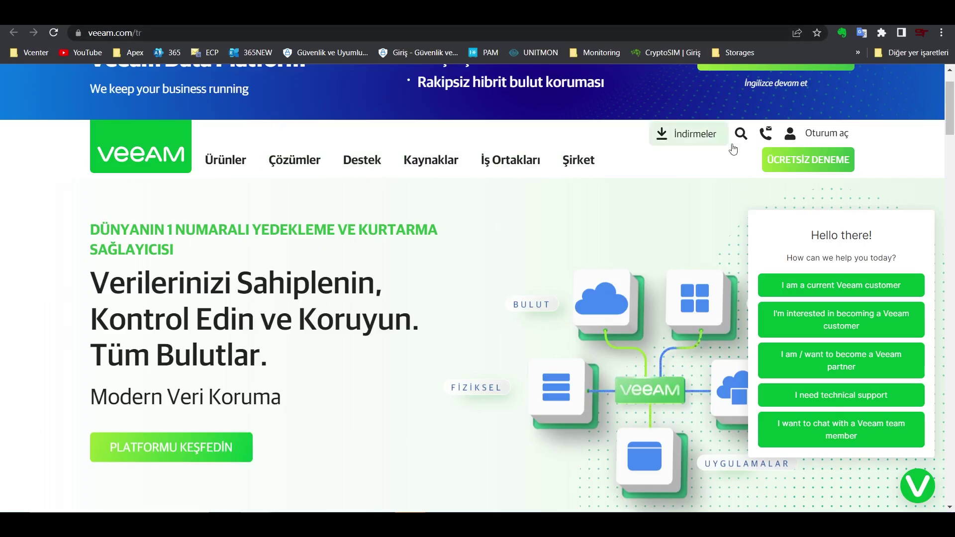
# - Switch to the Veeam website and examine the Veeam Availability Suite free trial form, closing it without filling it in
pyautogui.click(785, 171)
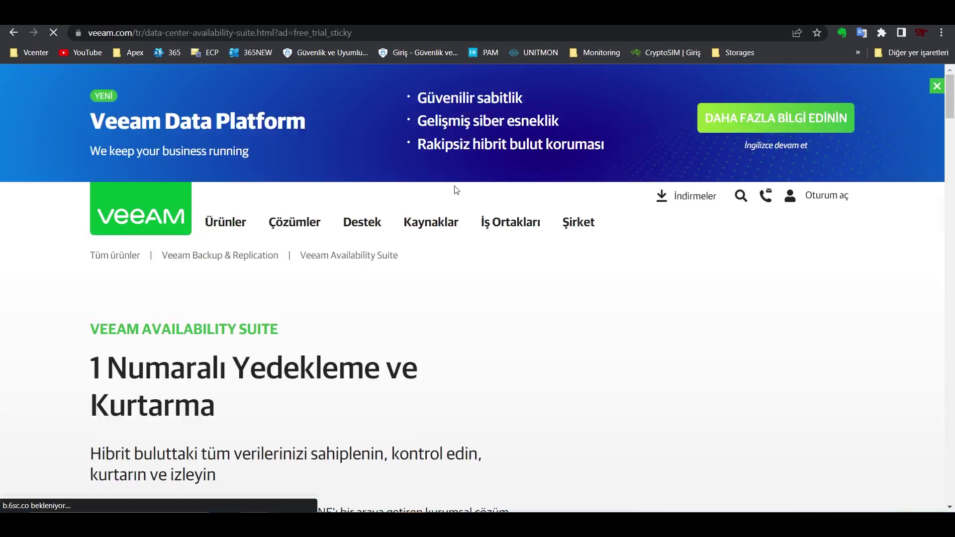
pyautogui.scroll(-3, 422, 268)
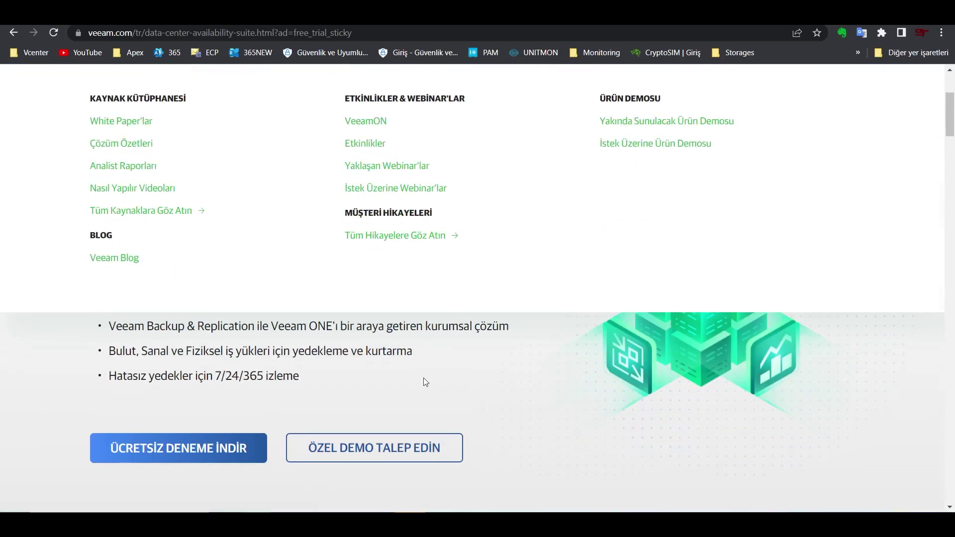
pyautogui.click(205, 450)
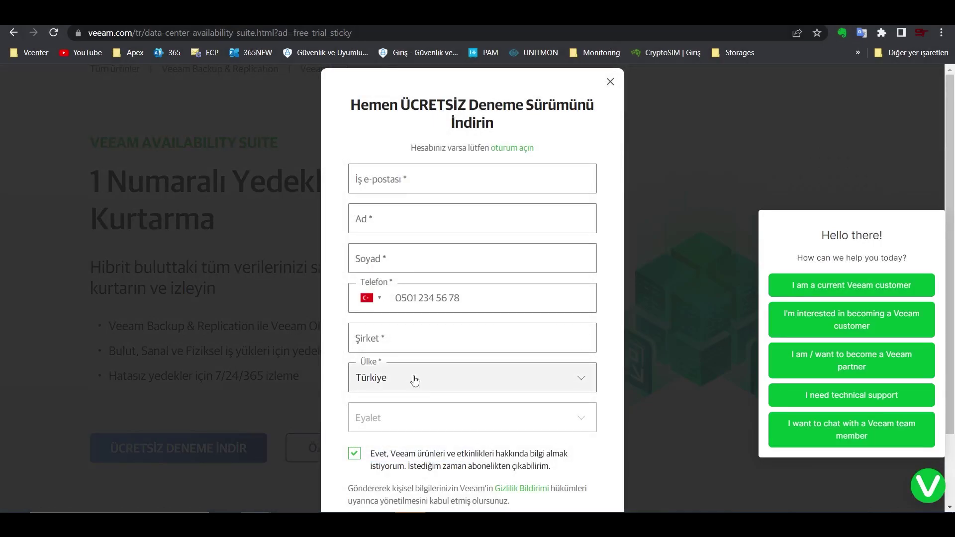
pyautogui.scroll(-2, 456, 208)
pyautogui.scroll(-1, 462, 214)
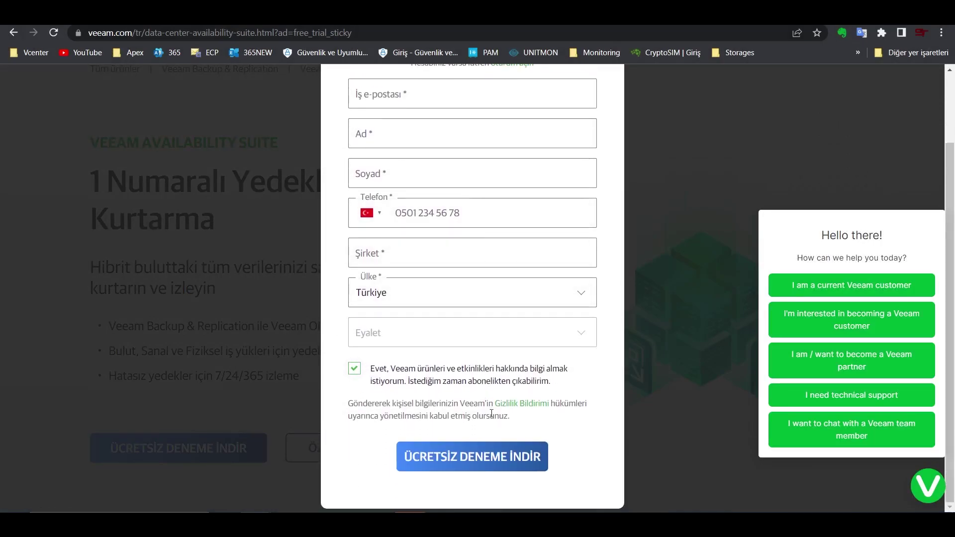
pyautogui.scroll(3, 463, 214)
pyautogui.click(610, 82)
pyautogui.moveTo(524, 240)
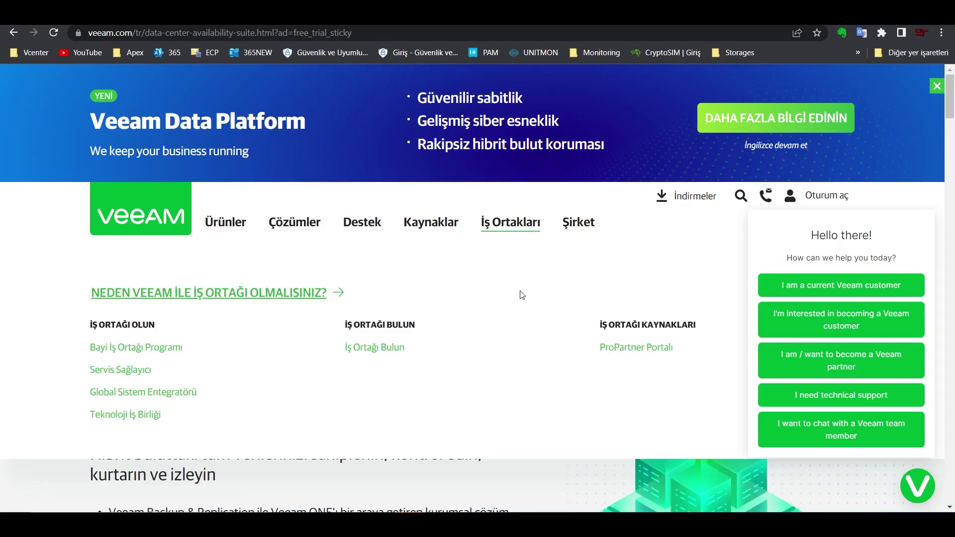
pyautogui.scroll(-2, 522, 296)
pyautogui.scroll(2, 510, 277)
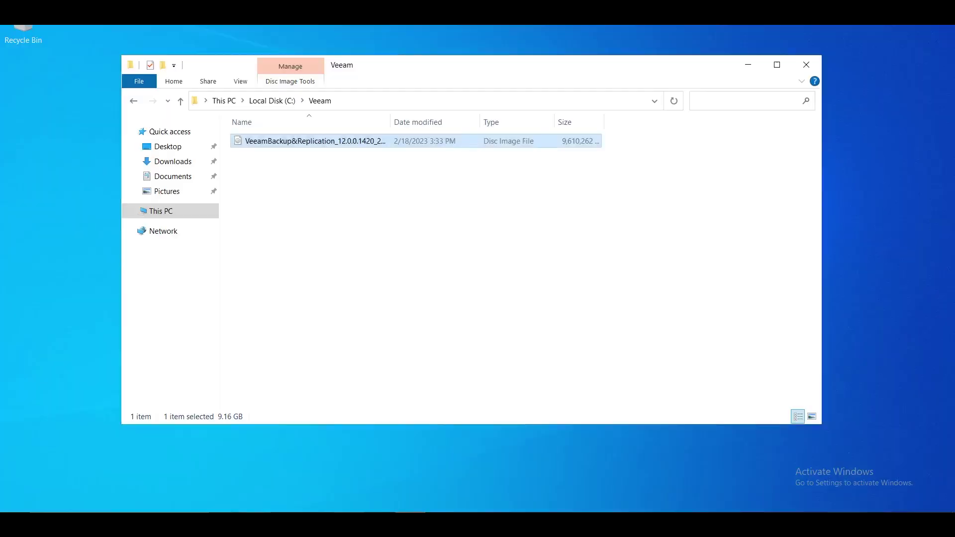
# - On the backup server, mount the VeeamBackup&Replication_12.0.0.1420 disc image from C:\Veeam and launch its setup
pyautogui.click(382, 259)
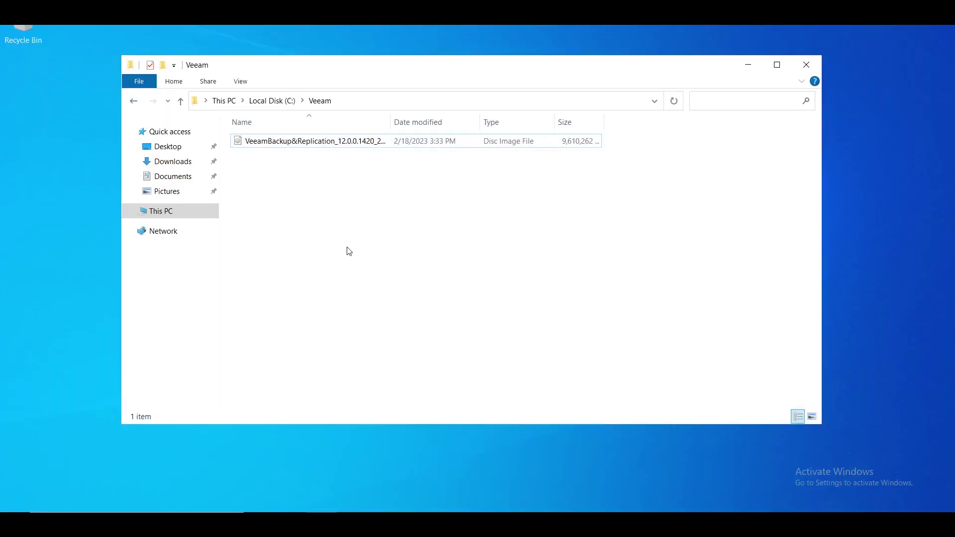
pyautogui.click(289, 142)
pyautogui.click(290, 143)
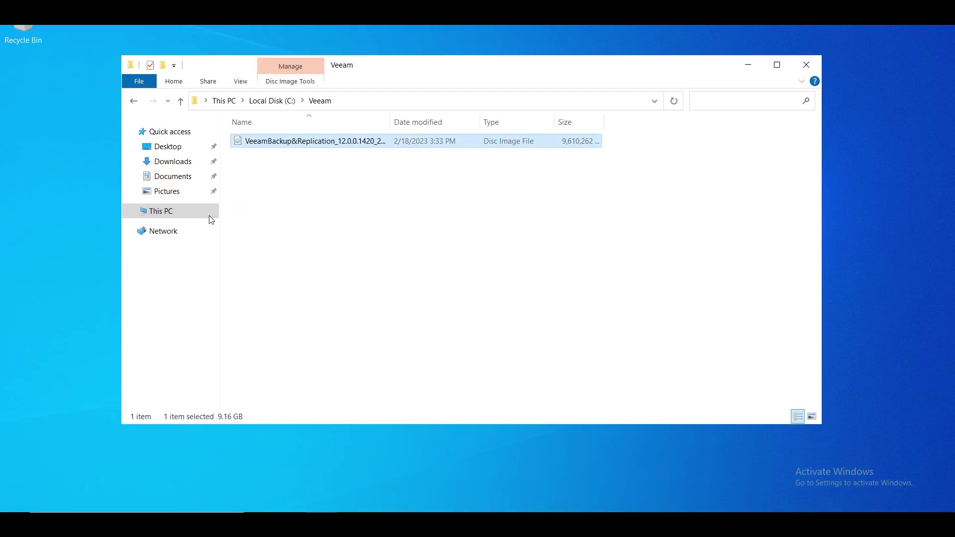
pyautogui.doubleClick(254, 316)
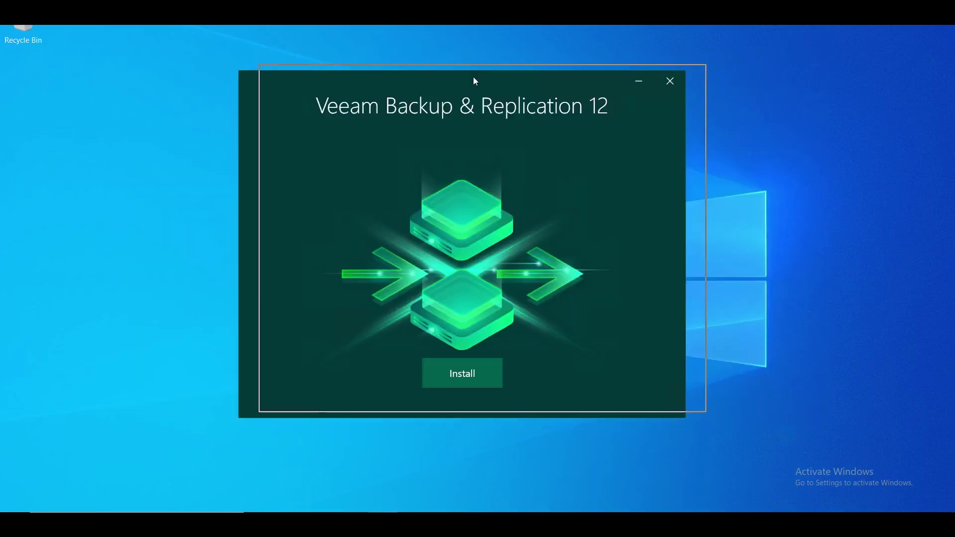
pyautogui.moveTo(475, 80); pyautogui.dragTo(463, 70)
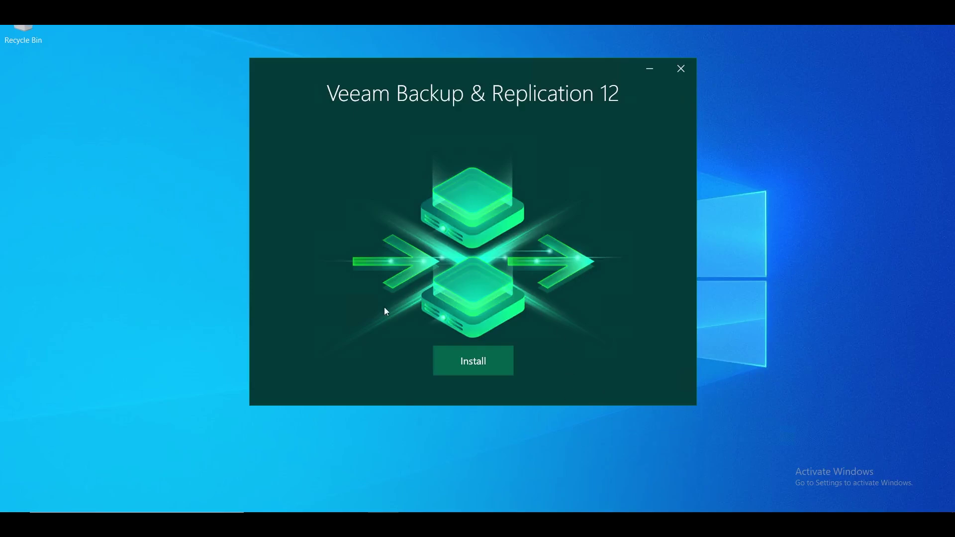
# - Start the Veeam Backup & Replication installation and accept the license agreements
pyautogui.click(454, 368)
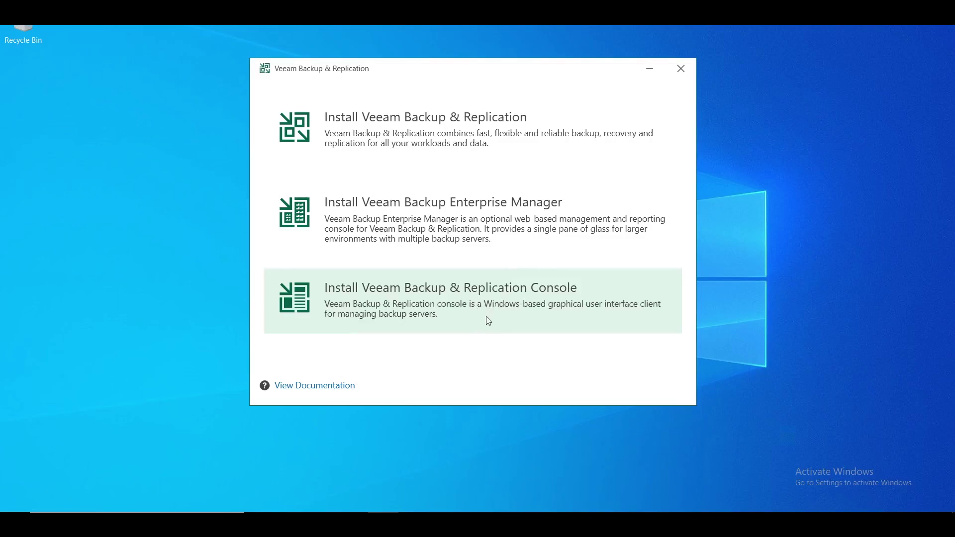
pyautogui.click(463, 130)
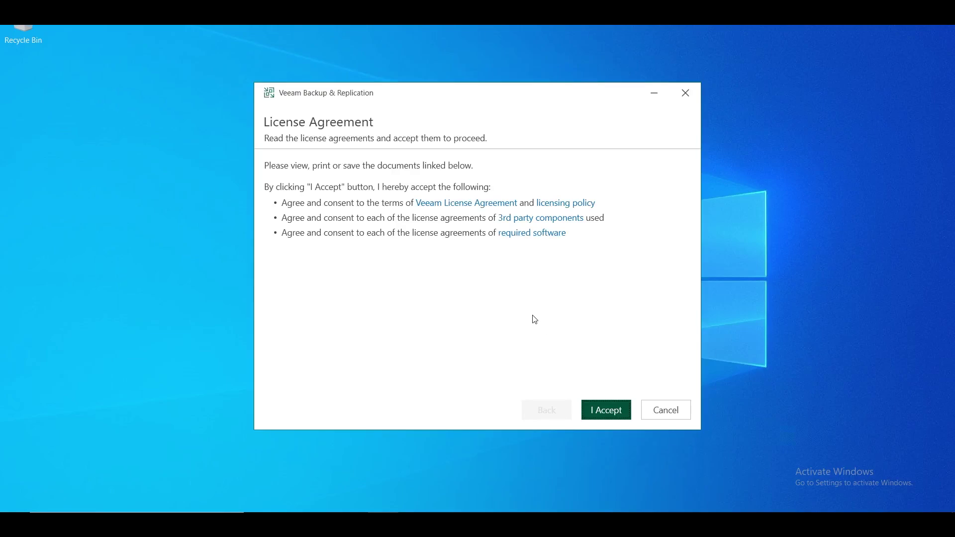
pyautogui.click(615, 410)
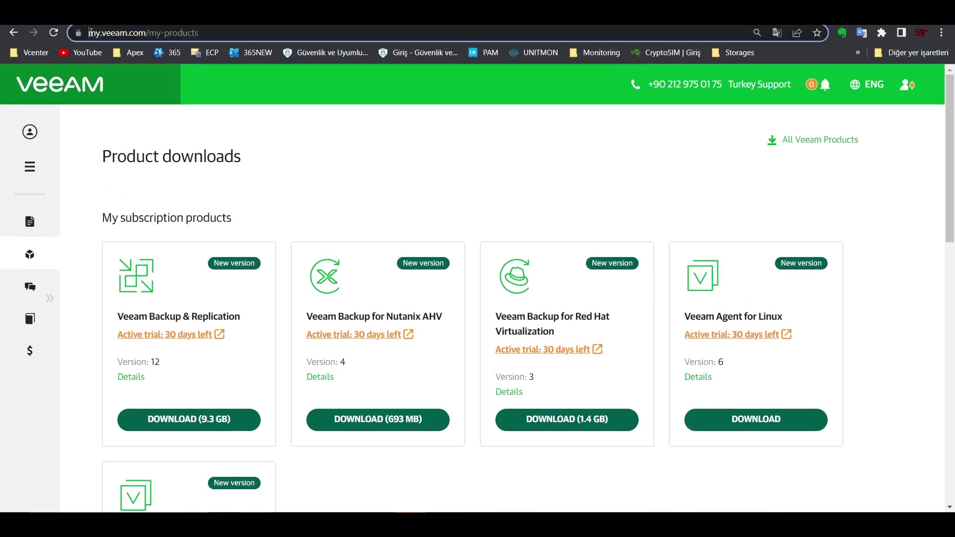
# - Switch to the my.veeam.com/my-products page in the browser and look through the subscription product downloads
pyautogui.moveTo(89, 33); pyautogui.dragTo(199, 33)
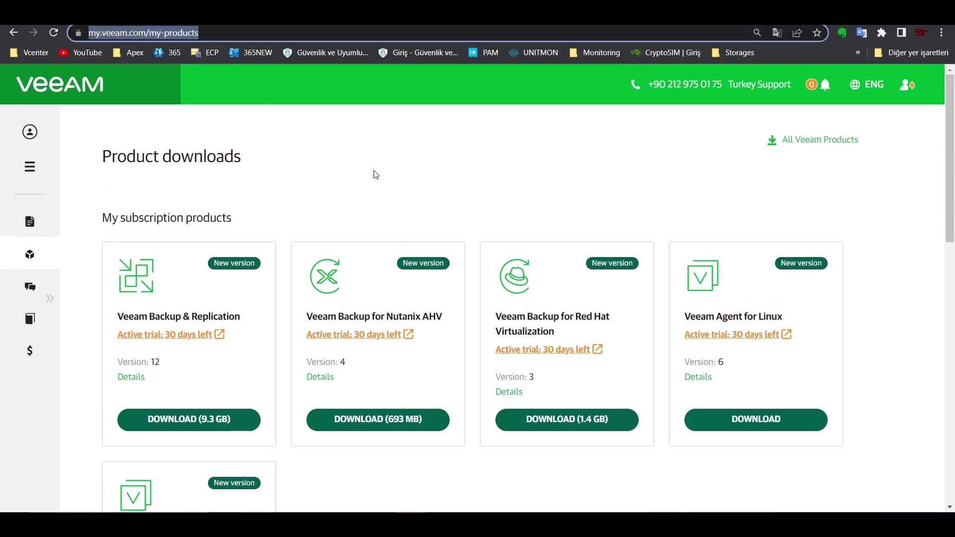
pyautogui.scroll(-1, 337, 160)
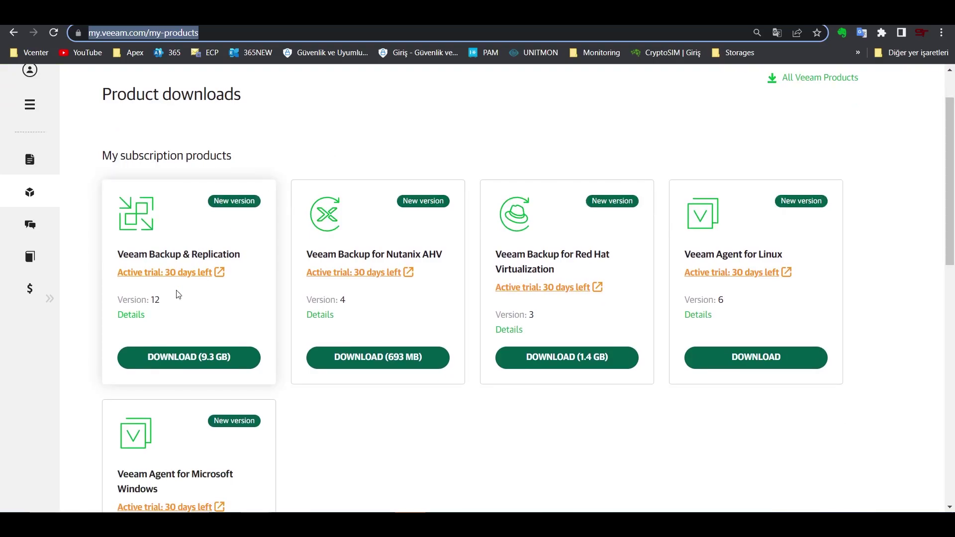
pyautogui.scroll(-3, 183, 280)
pyautogui.scroll(2, 376, 346)
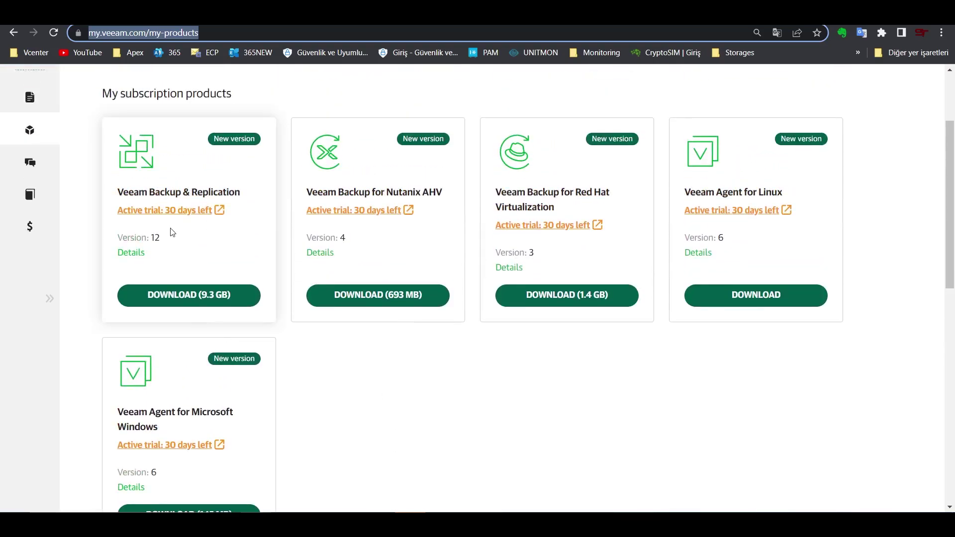
# - Download the Veeam Backup & Replication trial license from the account's trial licenses
pyautogui.click(30, 141)
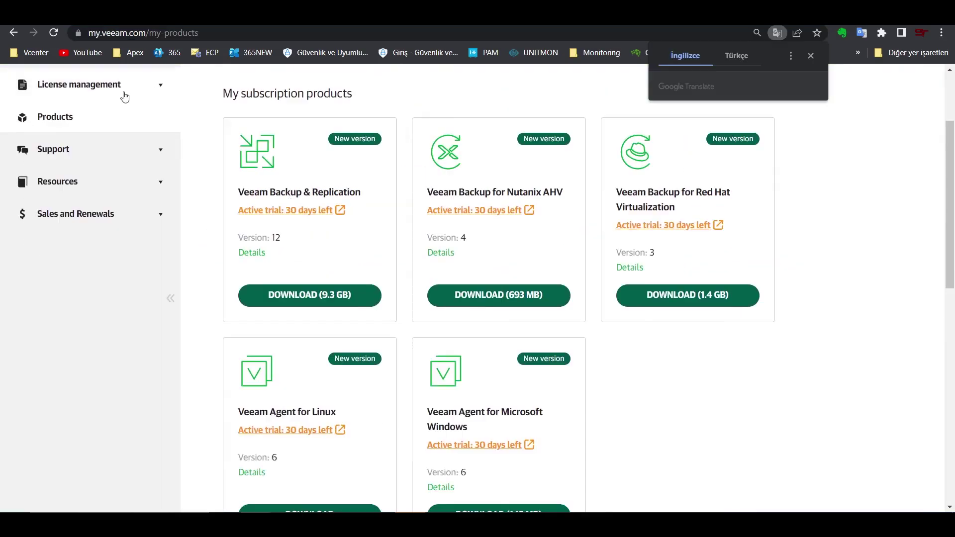
pyautogui.click(80, 84)
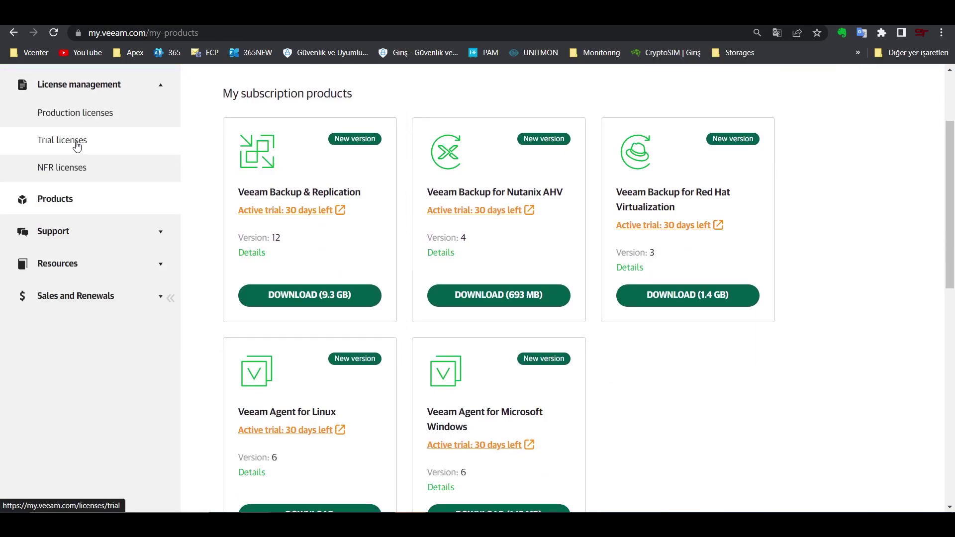
pyautogui.click(76, 143)
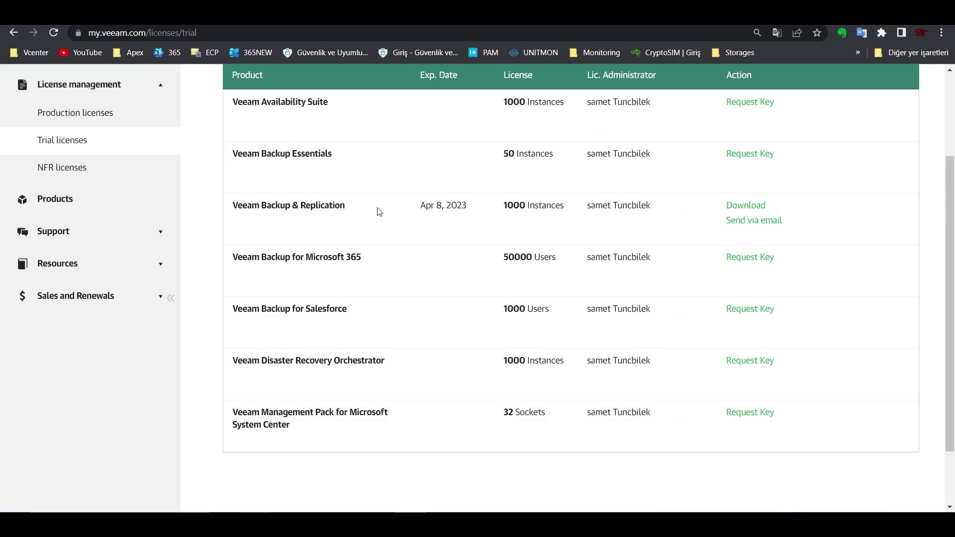
pyautogui.click(753, 206)
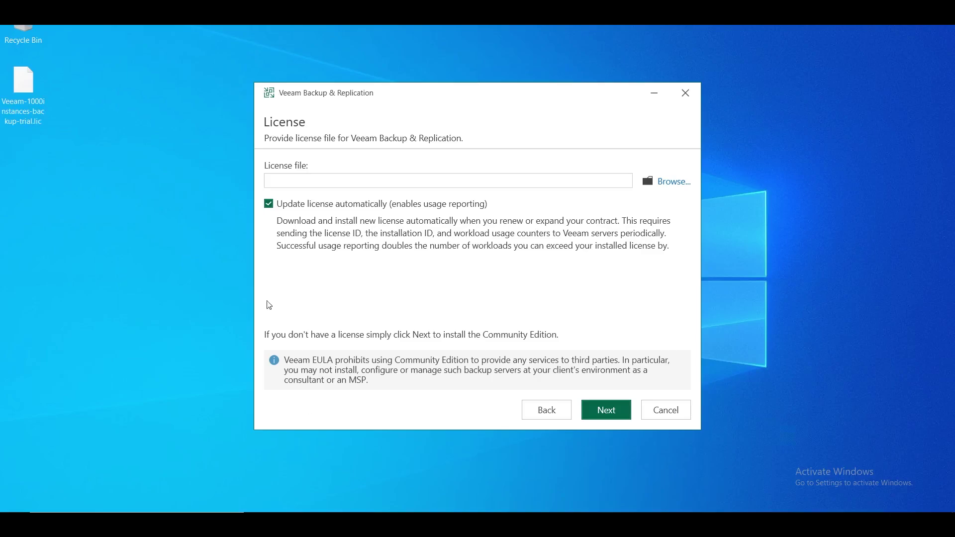
# - In the installer, load the license file Veeam-1000instances-backup-trial.lic from the Desktop and continue past the License page
pyautogui.click(38, 110)
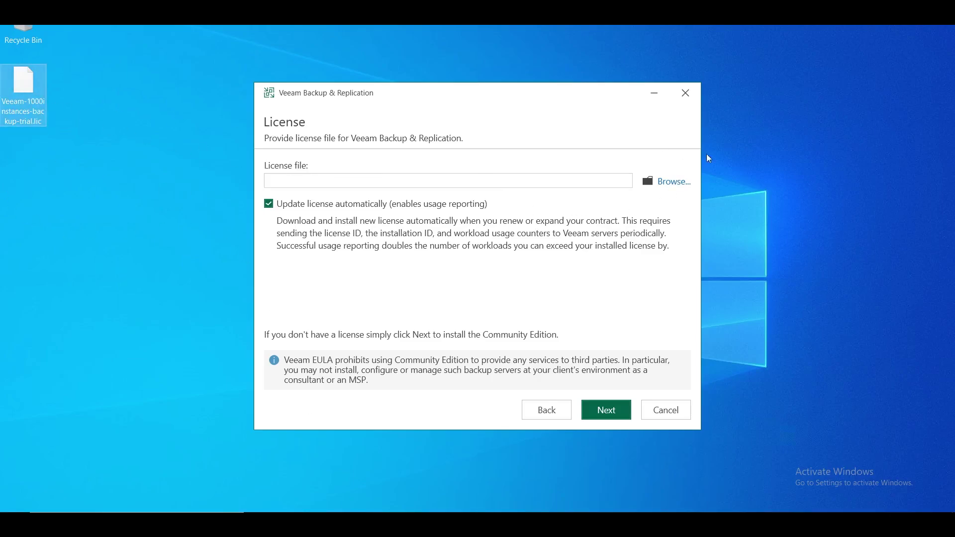
pyautogui.click(674, 182)
pyautogui.click(304, 178)
pyautogui.click(427, 173)
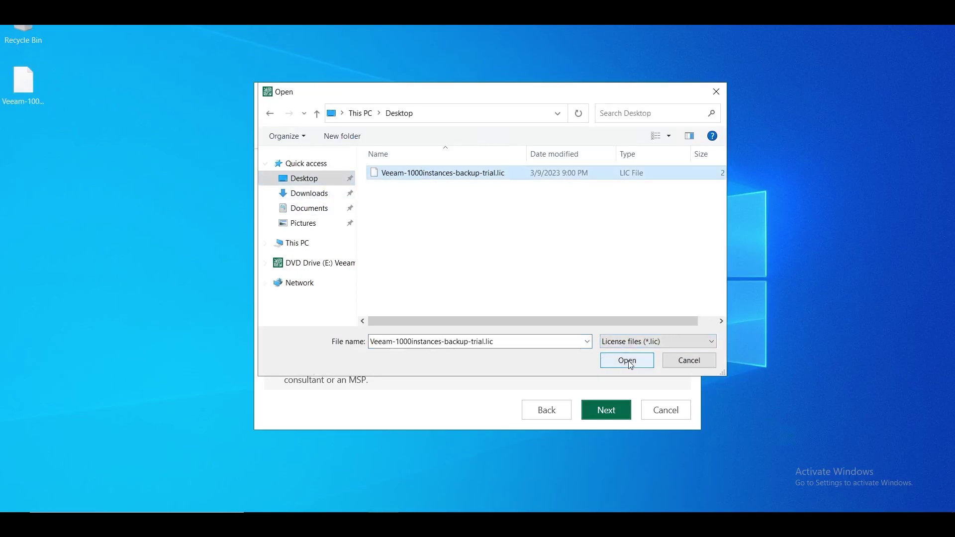
pyautogui.click(628, 360)
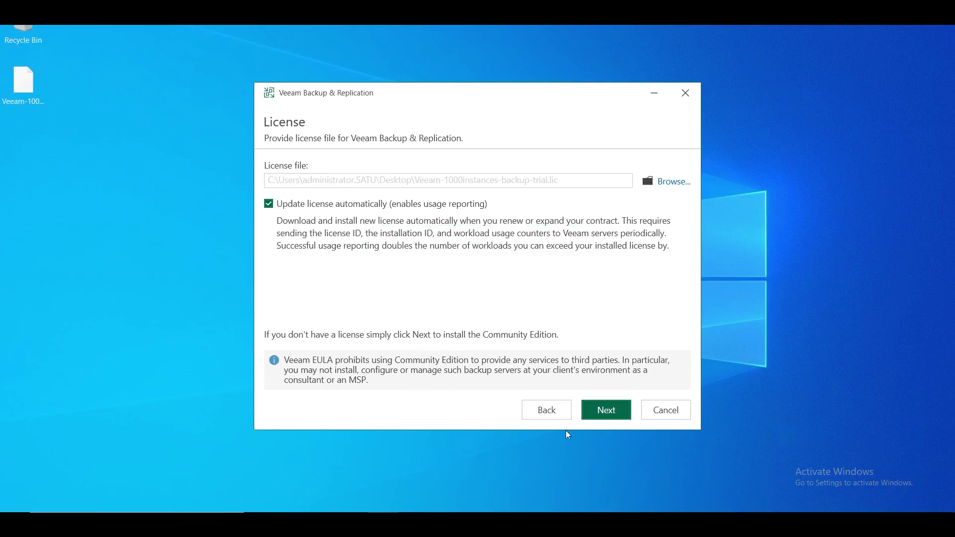
pyautogui.click(609, 410)
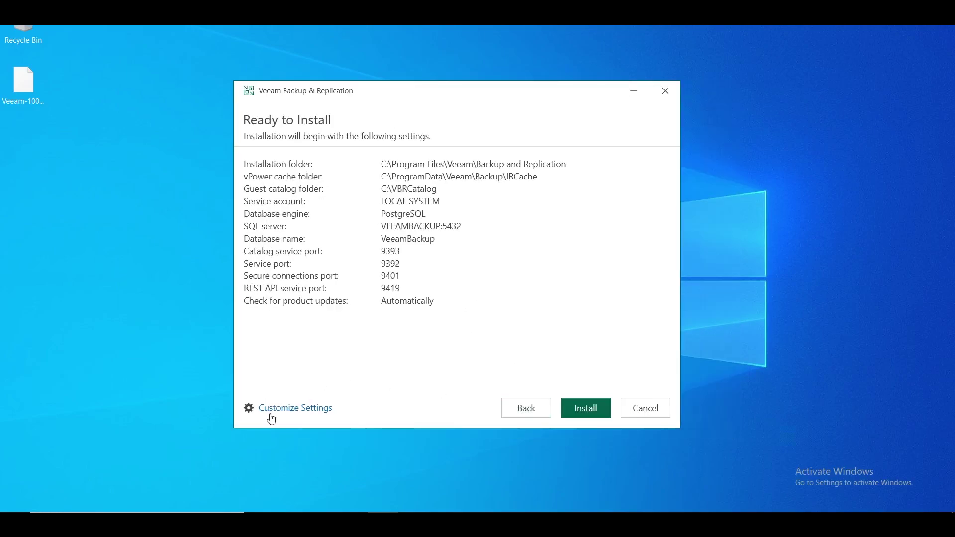
# - Open the customized installation settings and choose the LOCAL SYSTEM account as the service account, continuing to the Database page
pyautogui.click(295, 409)
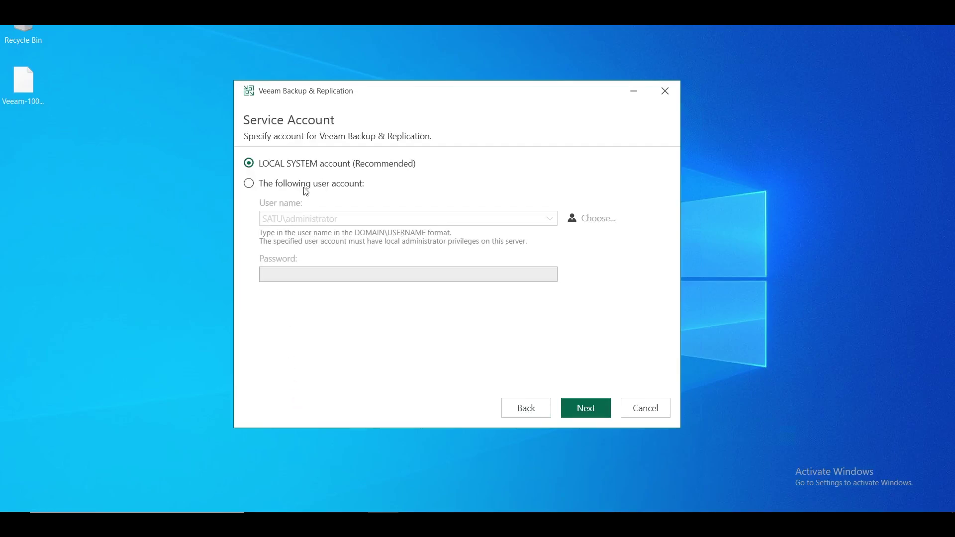
pyautogui.click(253, 187)
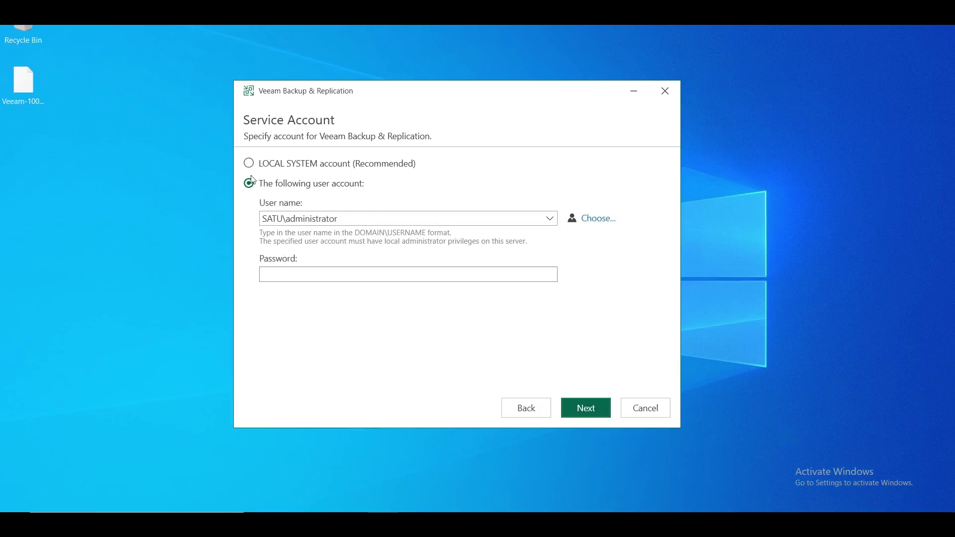
pyautogui.click(251, 165)
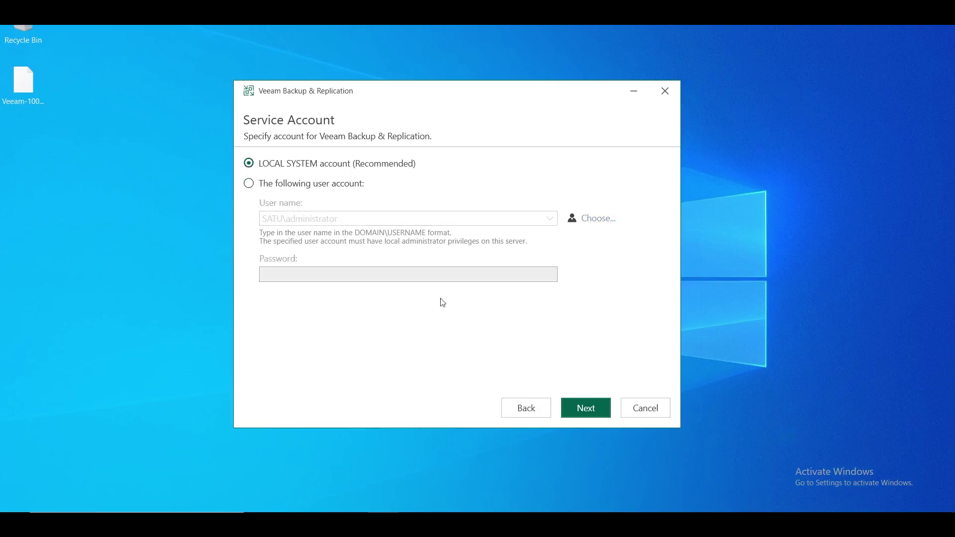
pyautogui.click(586, 408)
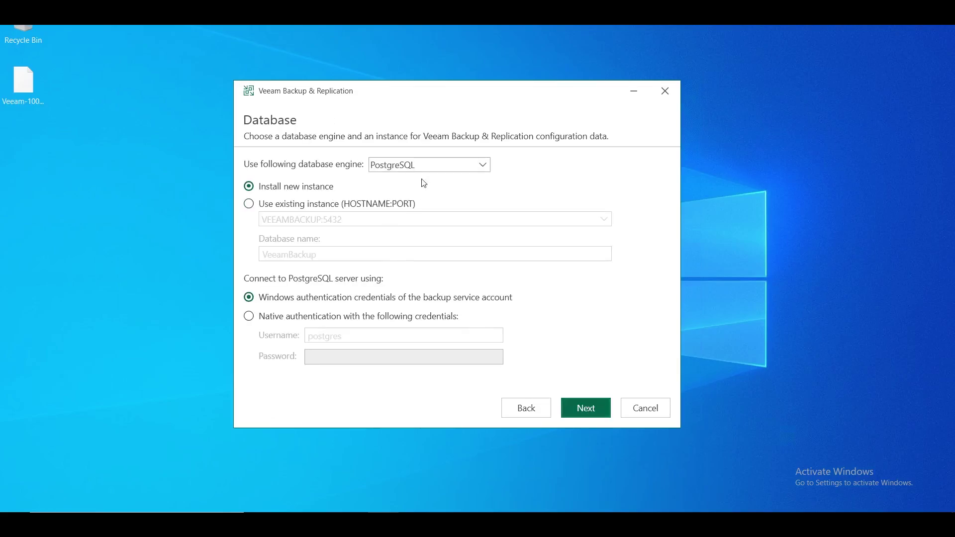
# - Compare the Microsoft SQL Server option, then use PostgreSQL with a new instance and Windows authentication as the configuration database
pyautogui.click(451, 164)
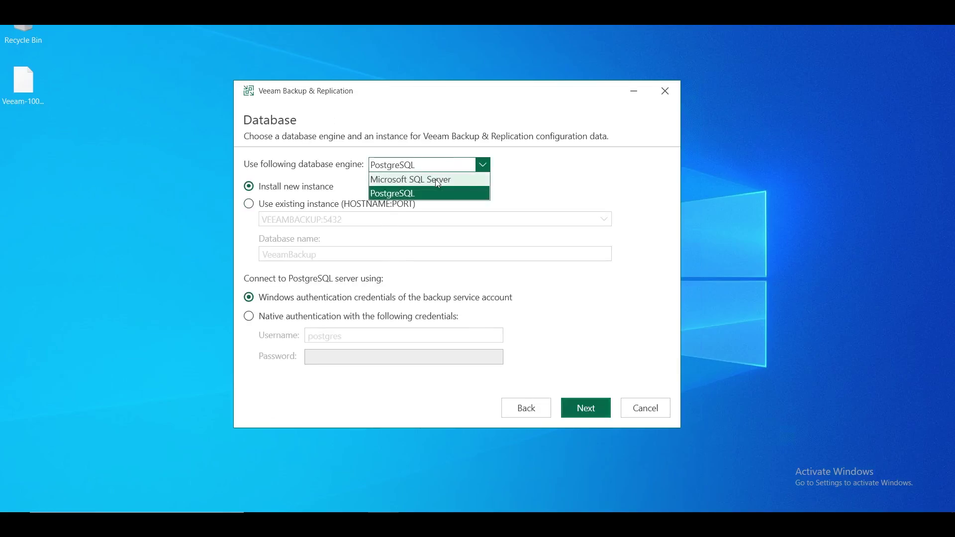
pyautogui.click(436, 180)
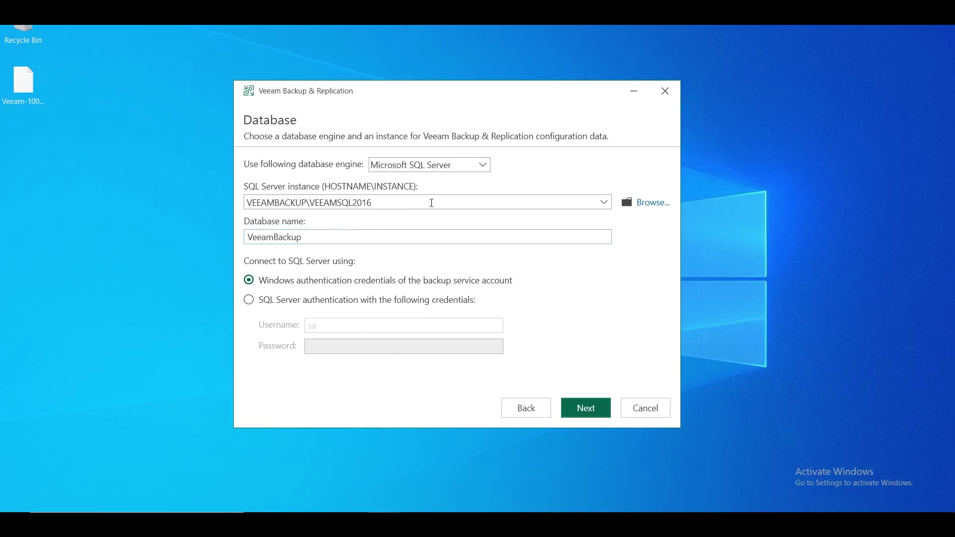
pyautogui.click(417, 166)
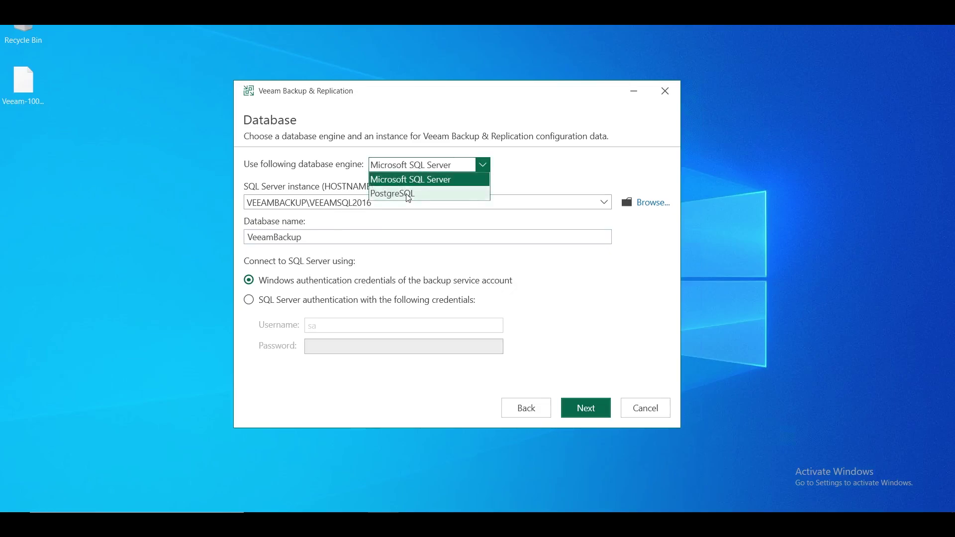
pyautogui.click(406, 194)
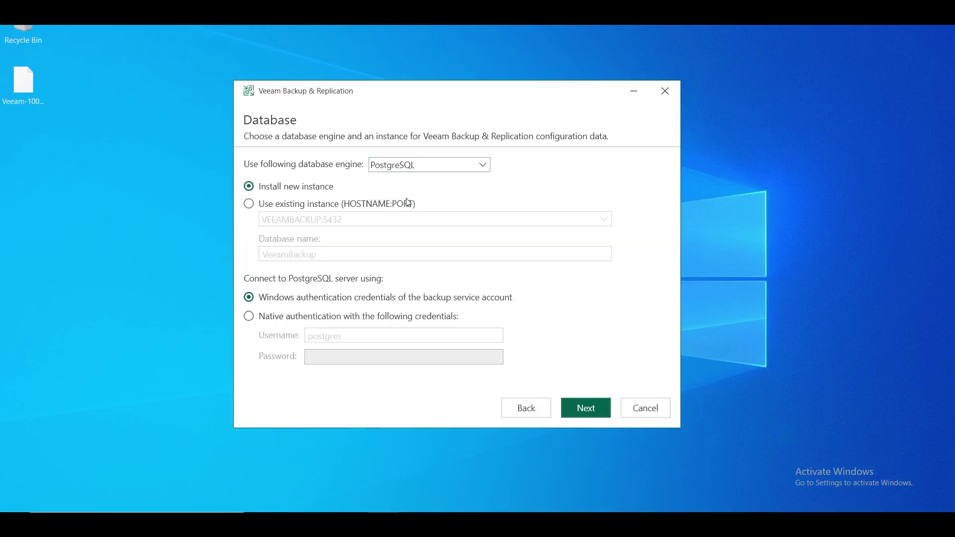
pyautogui.click(596, 411)
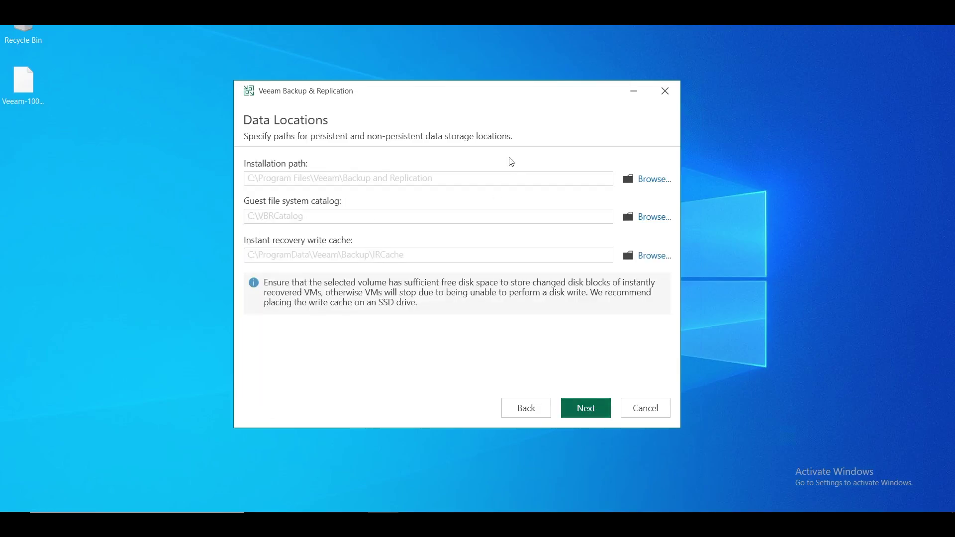
# - Accept the default data locations and port configuration, and start the installation with automatic product update checks enabled
pyautogui.click(591, 406)
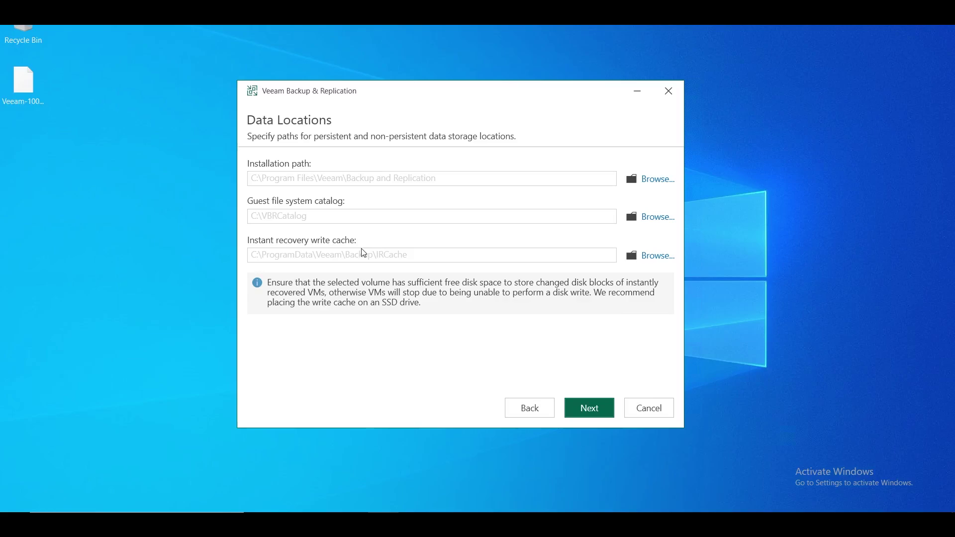
pyautogui.click(588, 418)
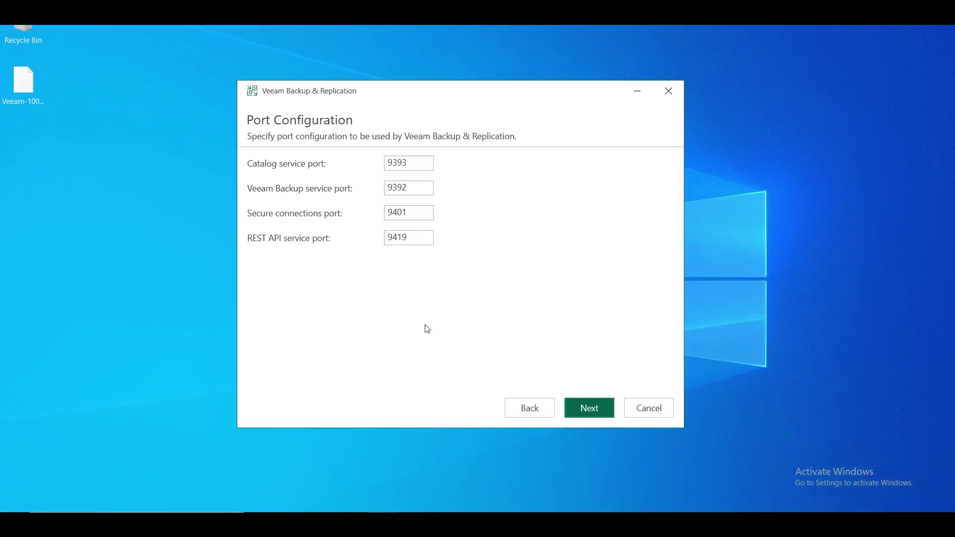
pyautogui.click(594, 414)
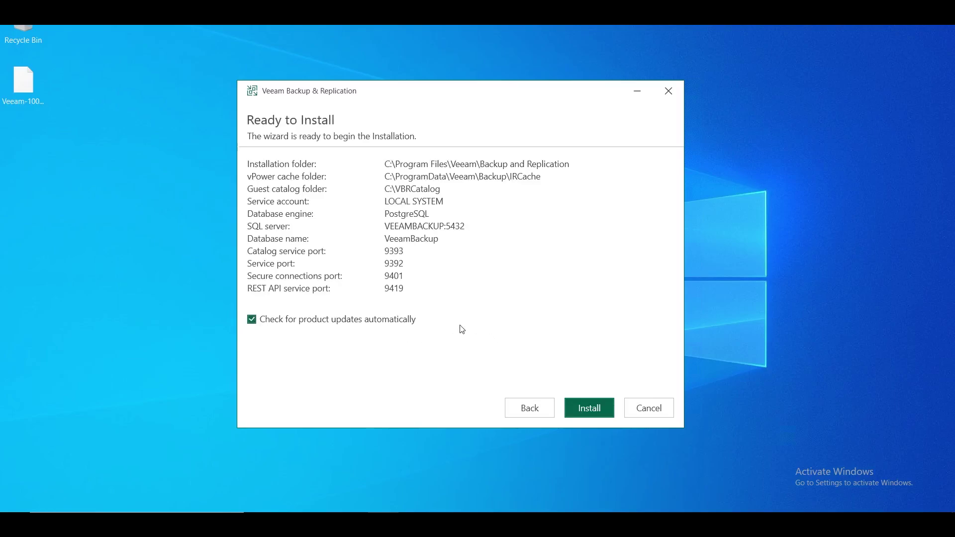
pyautogui.click(593, 413)
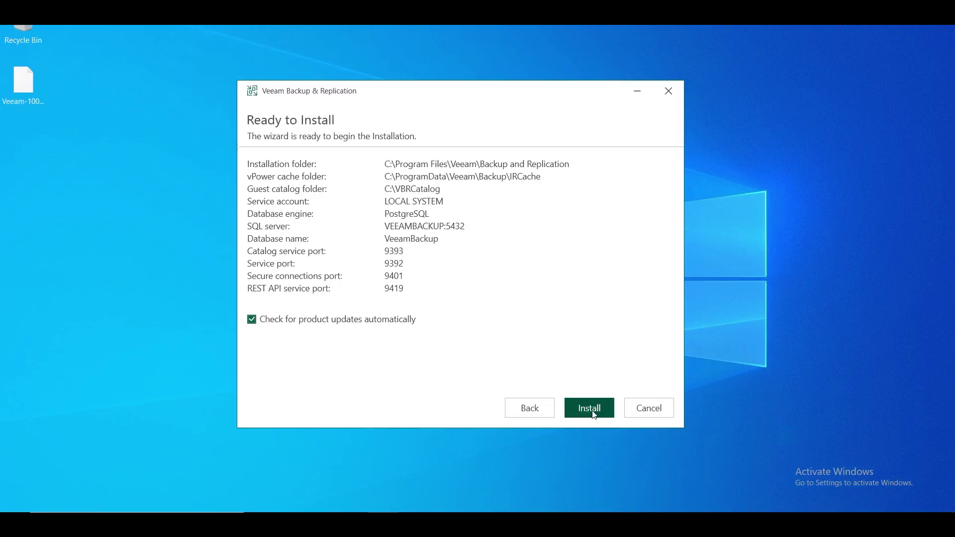